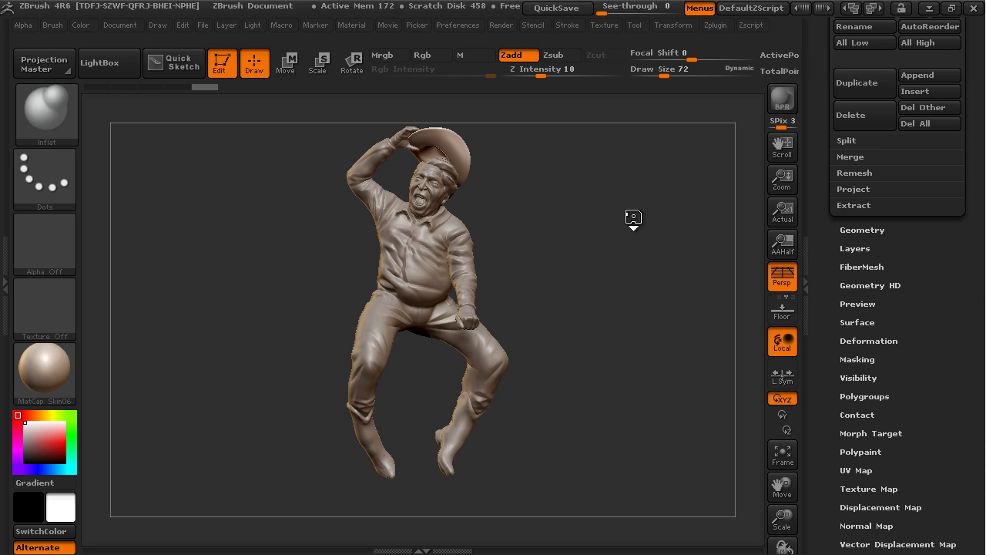
Step: Activate the Scale tool and place a Transpose line about 0.88 units long from the hat, snapping it to the X and Y axes
left_click_drag(632, 215, 616, 221)
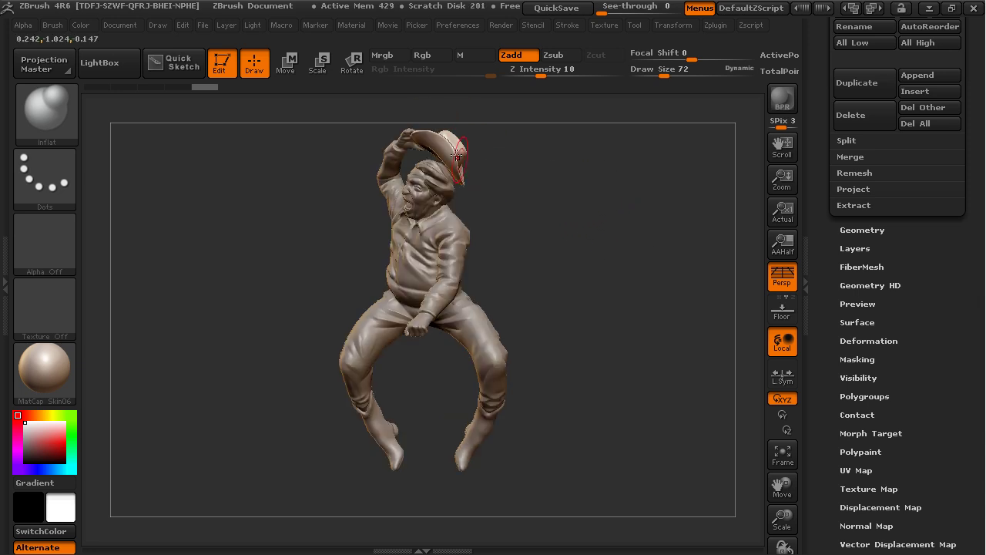
left_click(317, 61)
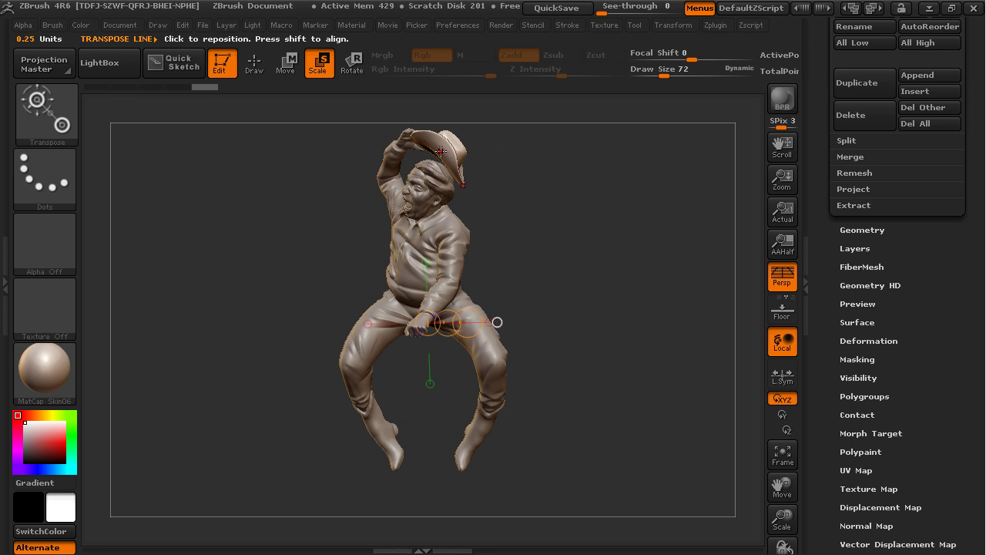
left_click_drag(440, 149, 620, 151)
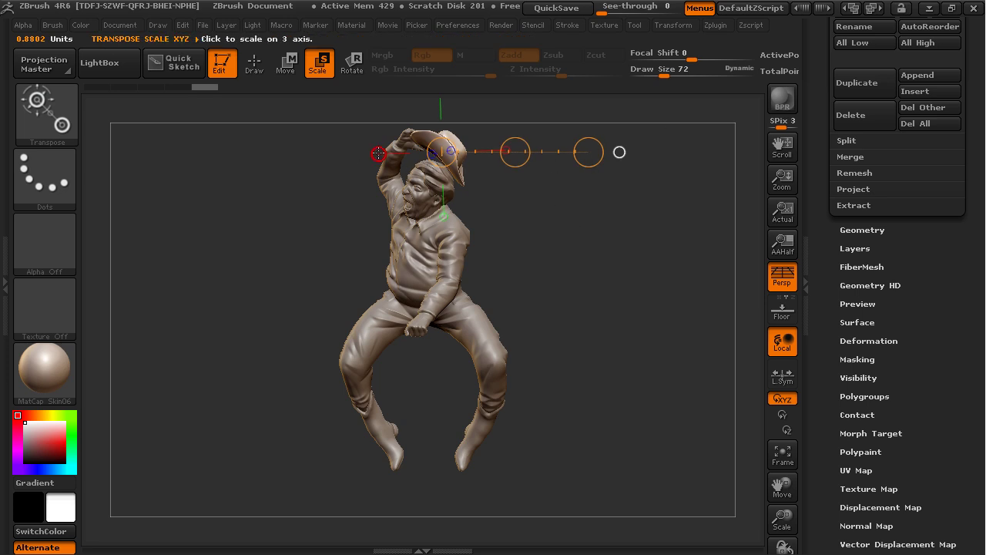
left_click(378, 153)
left_click(445, 218)
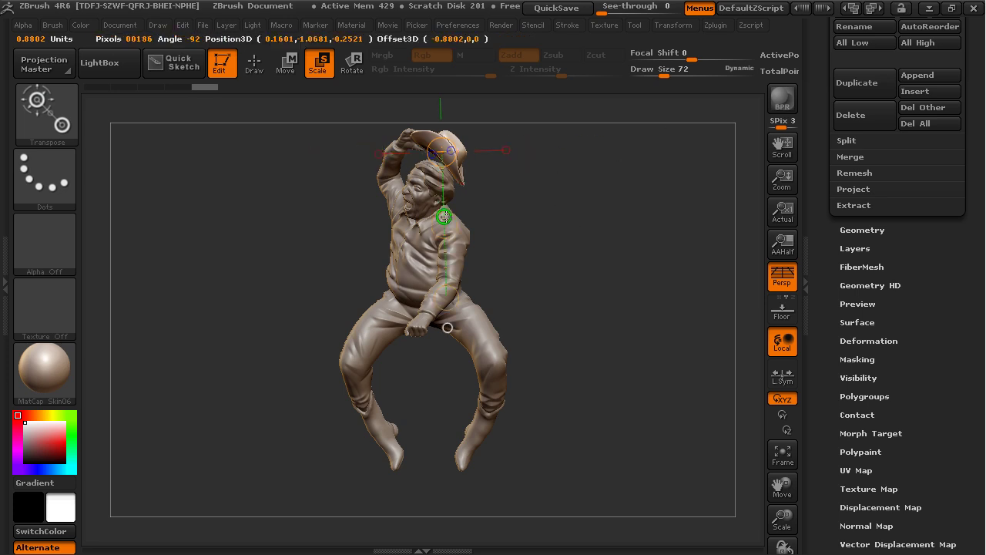
Step: Snap the hat's Transpose line up along Y, to both sides along X, and down along Y
left_click_drag(586, 213, 578, 322, "alt")
left_click(433, 210)
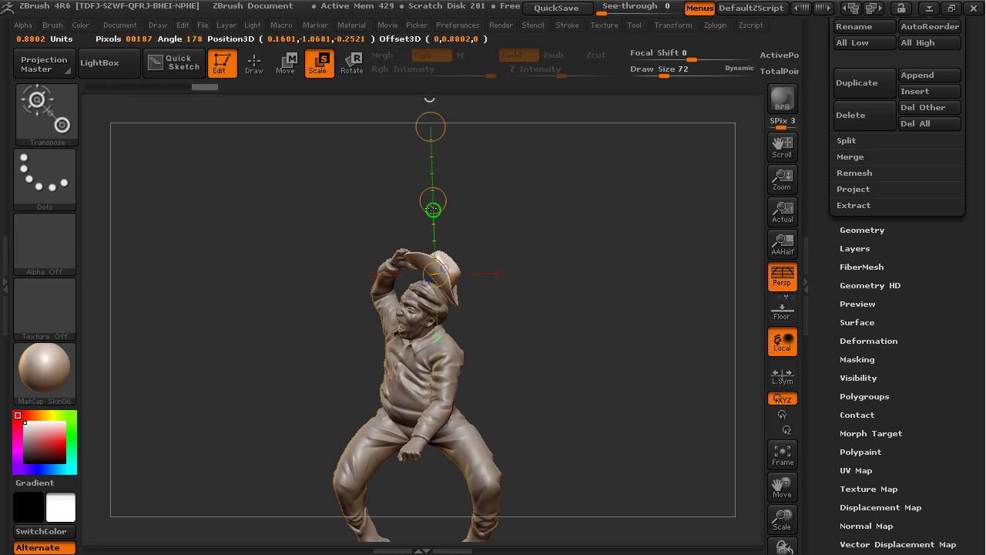
left_click(499, 272)
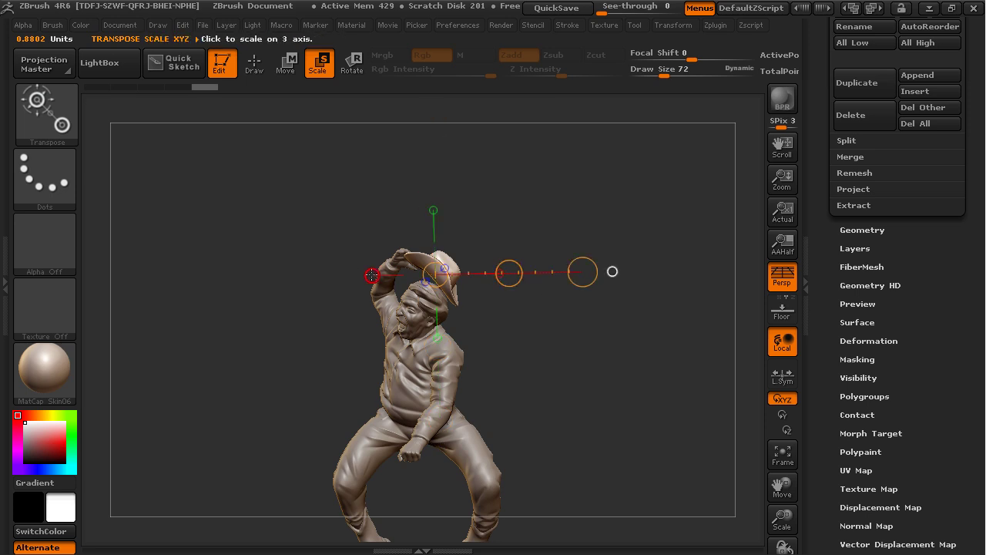
left_click(371, 274)
left_click(432, 210)
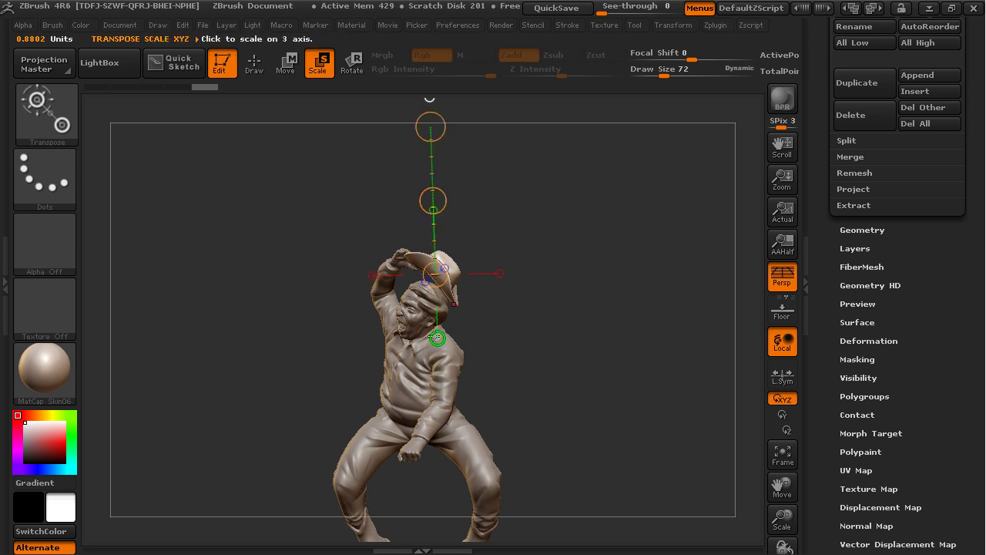
left_click_drag(435, 337, 440, 448)
Step: Draw a Transpose line about 0.29 units long outward from the hat and try scaling the hat on three axes
left_click_drag(557, 280, 639, 416, "alt")
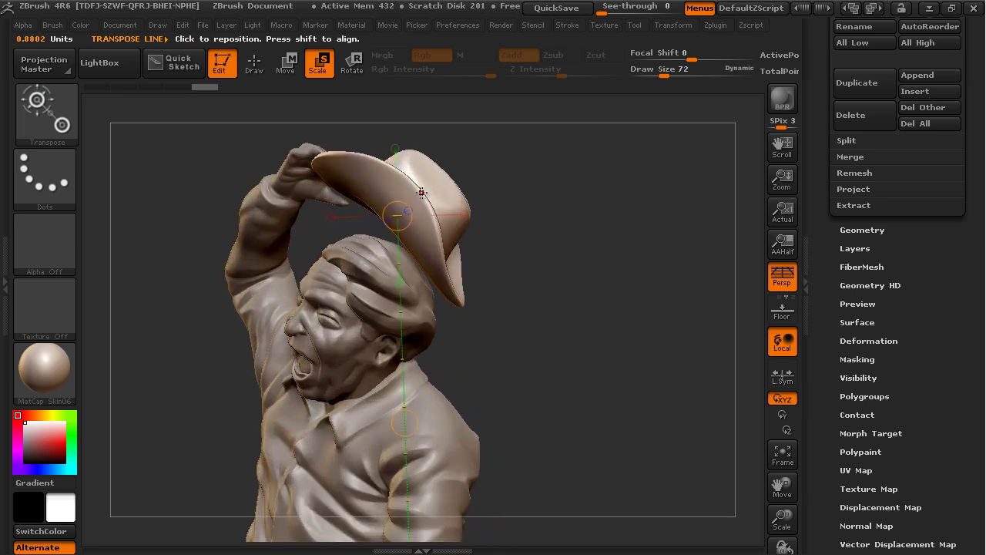
left_click_drag(421, 192, 562, 194)
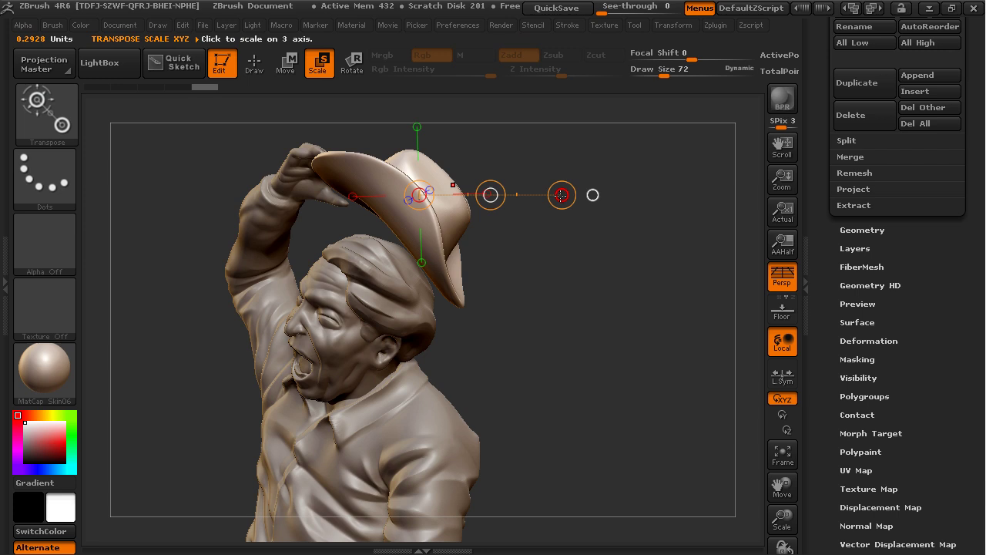
mouse_move(562, 195)
left_mouse_down()
mouse_move(673, 197)
mouse_move(570, 197)
left_mouse_up()
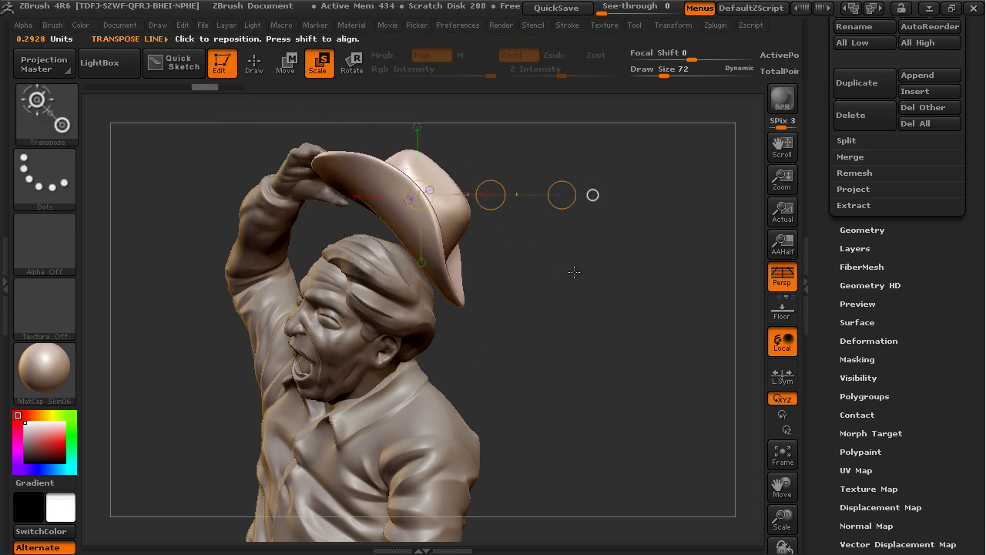
left_click_drag(574, 271, 262, 134)
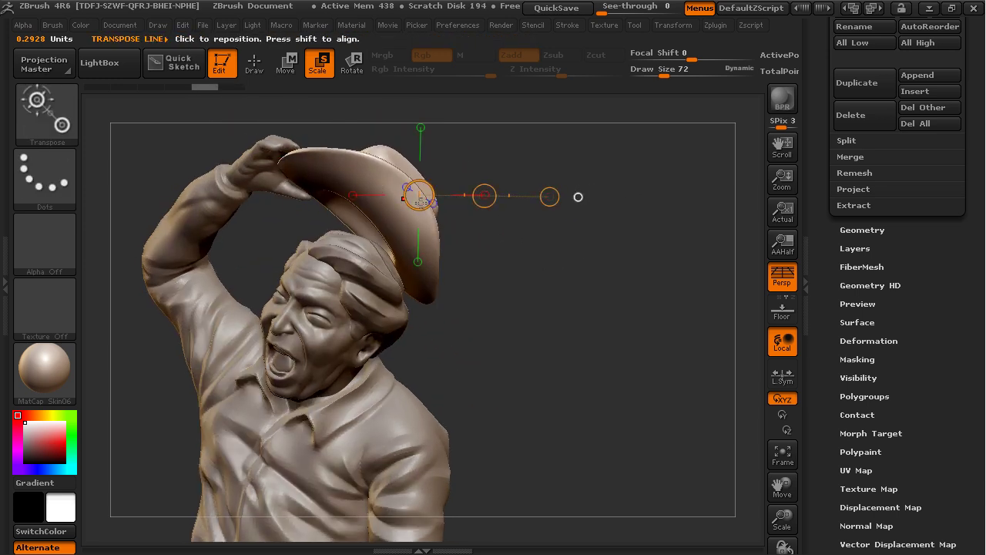
left_click_drag(523, 132, 639, 132)
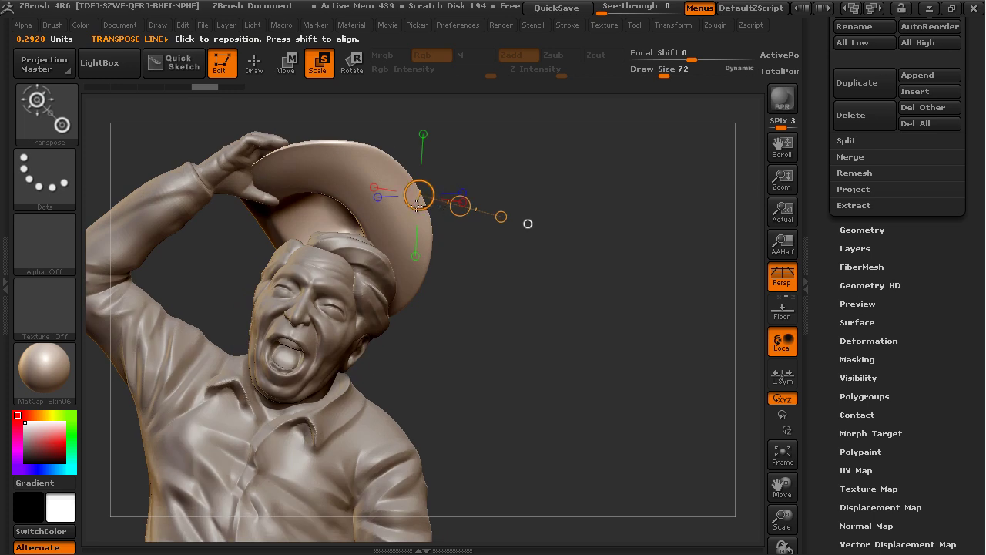
Step: Draw a Transpose line about 0.57 units long across the hat, try scaling on three axes, and undo the scaling
left_click_drag(416, 205, 255, 172)
left_click_drag(584, 391, 573, 355)
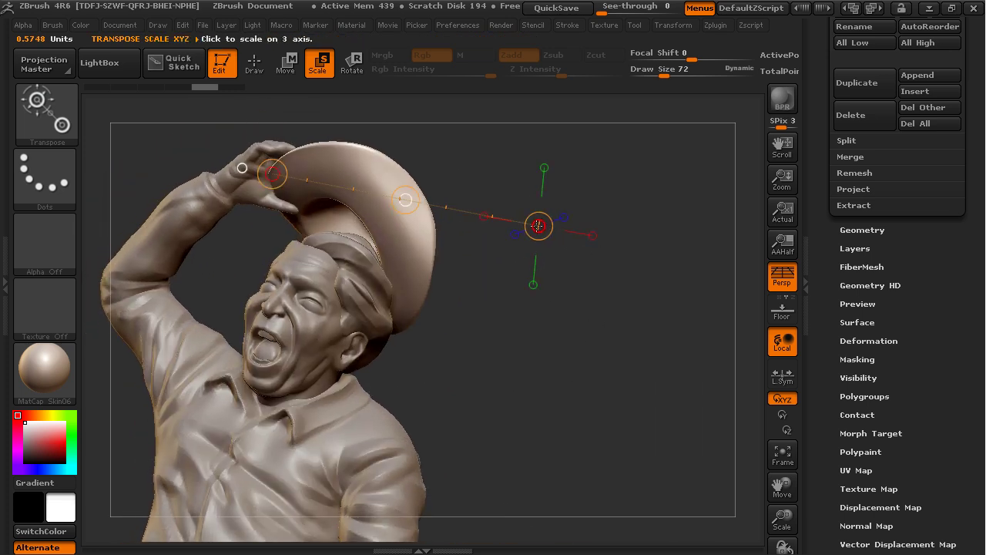
left_click_drag(543, 228, 590, 196)
key("ctrl+z")
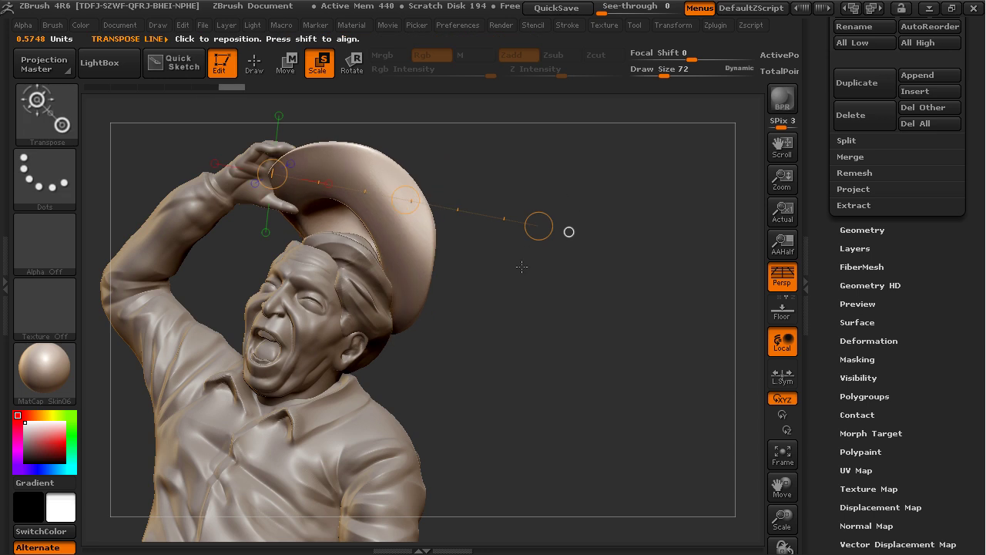
Step: Place Transpose lines about 0.24 units long perpendicular to the hat's surface at different spots, including the brim's edge
left_click_drag(518, 309, 548, 356)
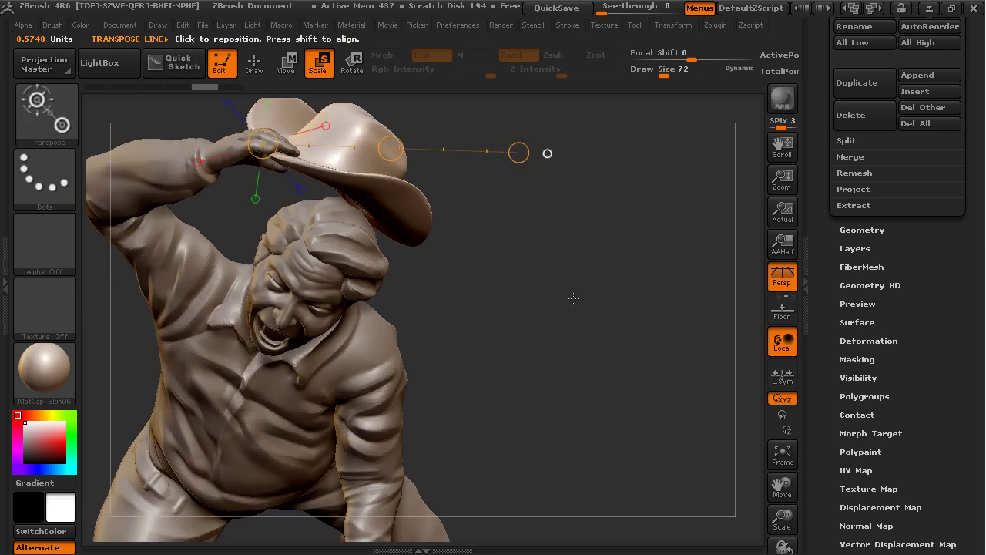
left_click_drag(502, 254, 550, 174)
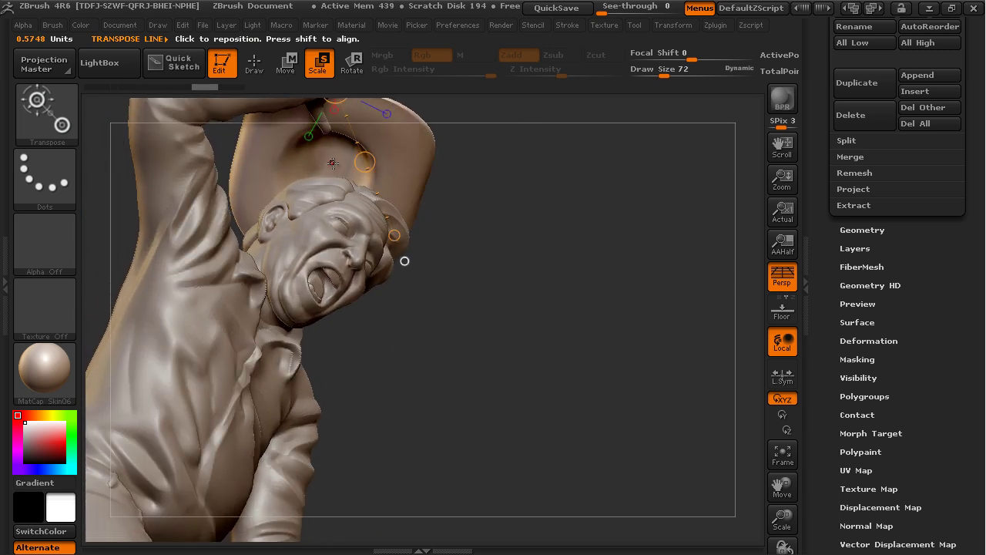
mouse_move(616, 207)
left_mouse_down()
mouse_move(591, 210)
mouse_move(541, 175)
mouse_move(540, 183)
left_mouse_up()
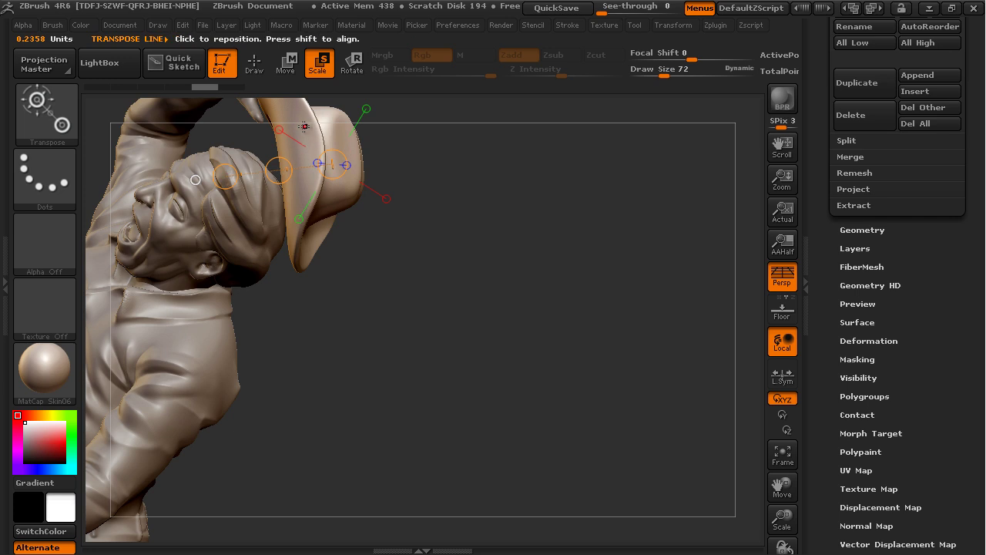
mouse_move(455, 177)
left_mouse_down()
mouse_move(475, 105)
mouse_move(522, 218)
mouse_move(520, 169)
mouse_move(561, 326)
mouse_move(500, 253)
mouse_move(330, 260)
mouse_move(269, 176)
left_mouse_up()
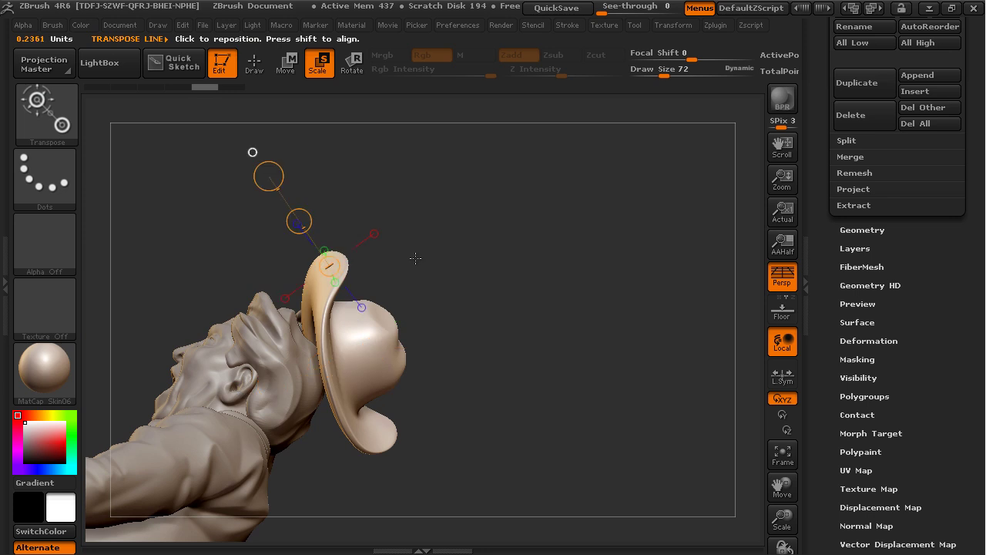
left_click_drag(500, 273, 401, 267)
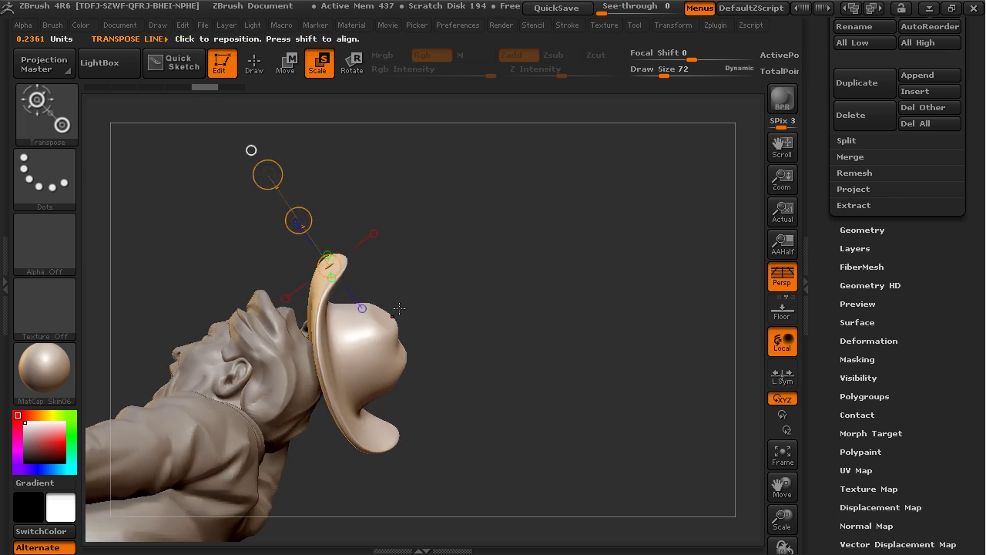
Step: Place a Transpose line about 0.25 units long inside the hat's crown, pointing toward the head
left_click_drag(467, 253, 573, 257)
left_click(302, 352)
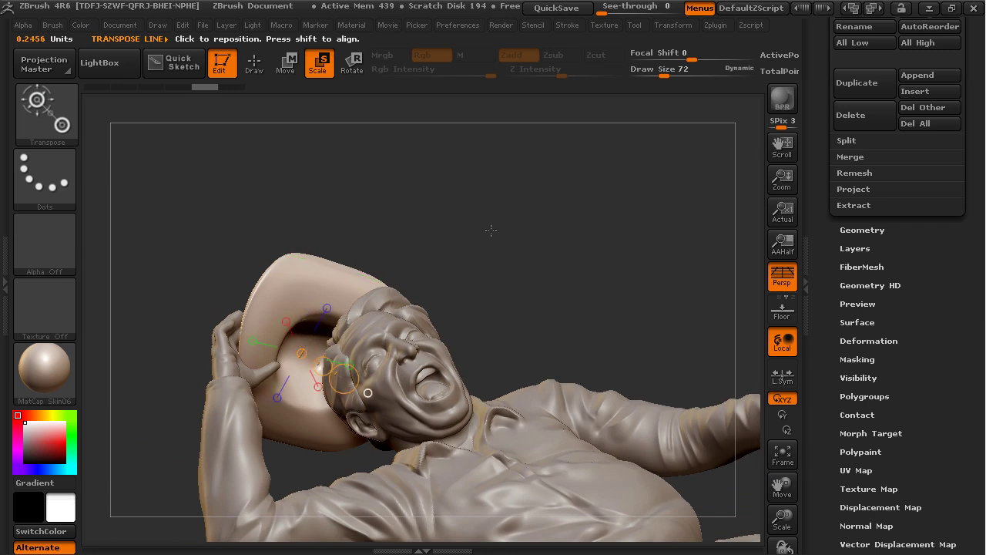
left_click_drag(465, 231, 342, 378)
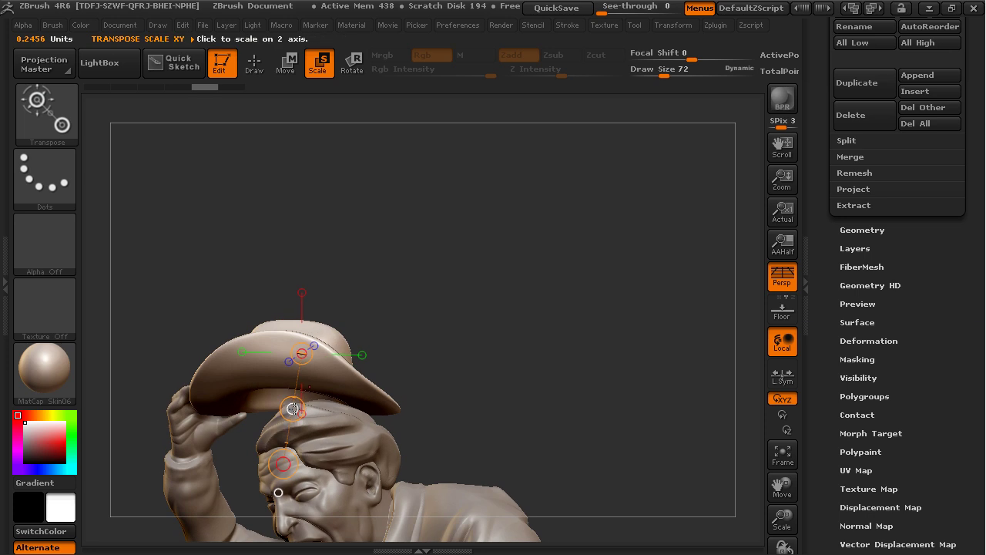
Step: Try scaling the hat on two axes along the crown's Transpose line, inspect the shape from several angles, and undo it
left_click_drag(292, 408, 280, 370)
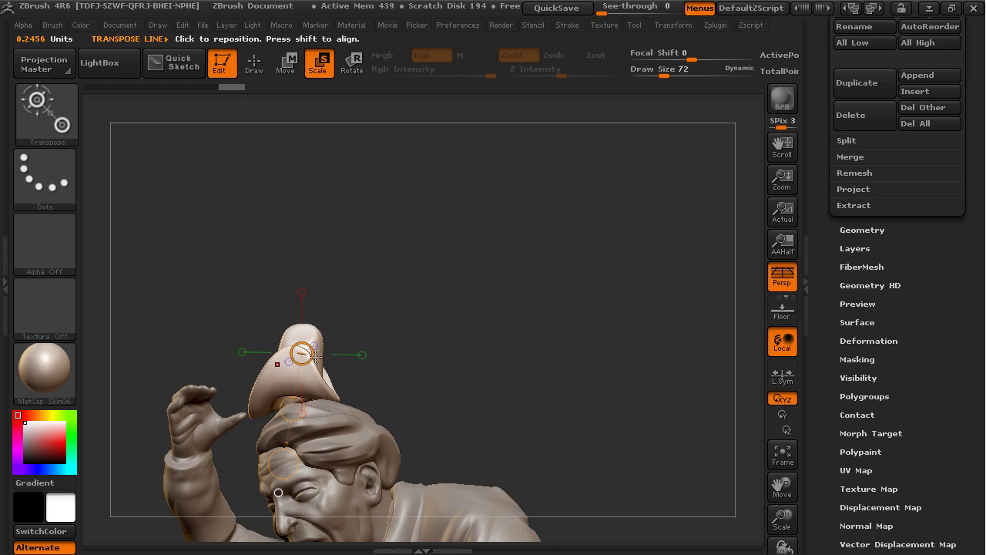
left_click_drag(442, 306, 368, 380)
left_click_drag(467, 339, 370, 347)
left_click_drag(473, 304, 273, 468)
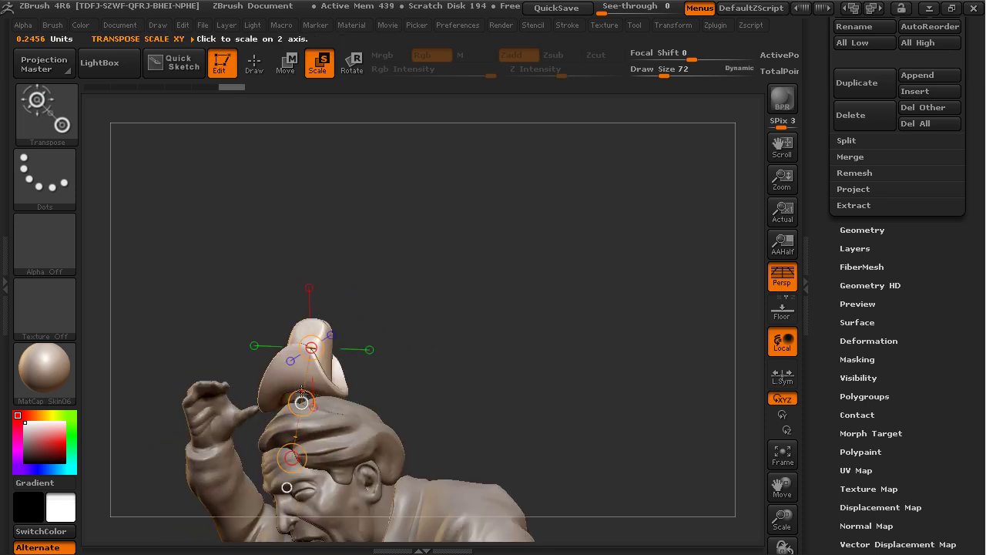
key("ctrl")
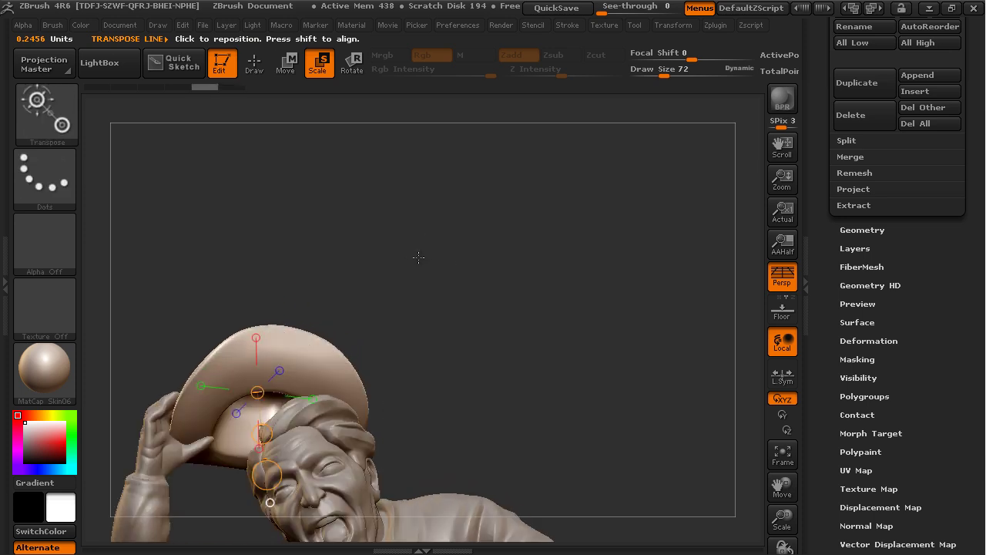
left_click_drag(394, 277, 303, 293)
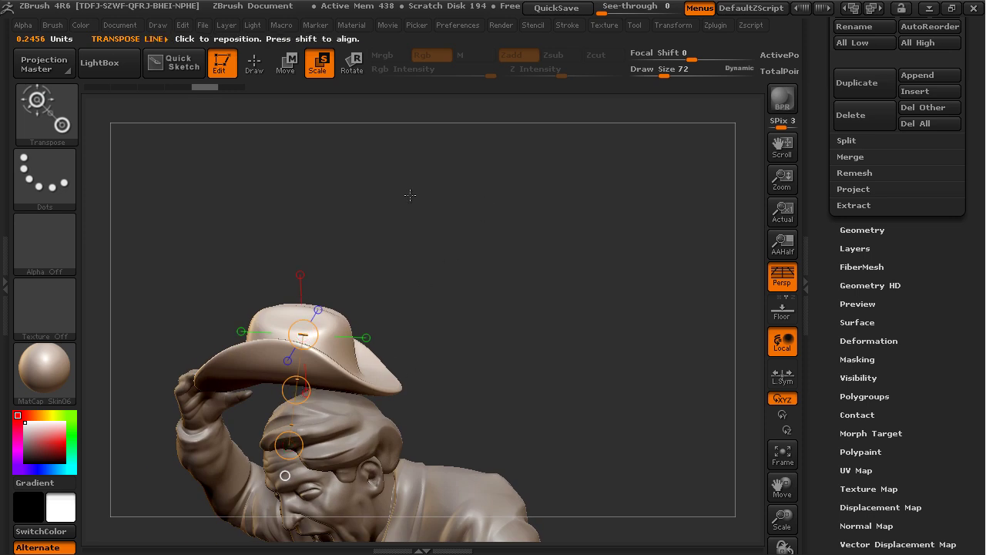
Step: Try flattening the hat with a Move-mode stretch along the Transpose line, and undo it
left_click(287, 63)
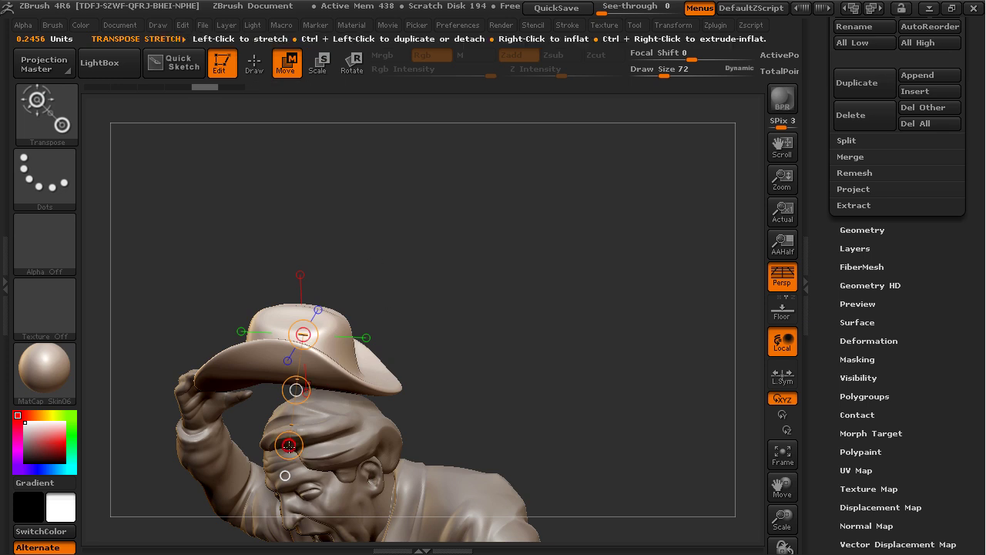
left_click_drag(288, 444, 297, 375)
left_click_drag(493, 187, 460, 259)
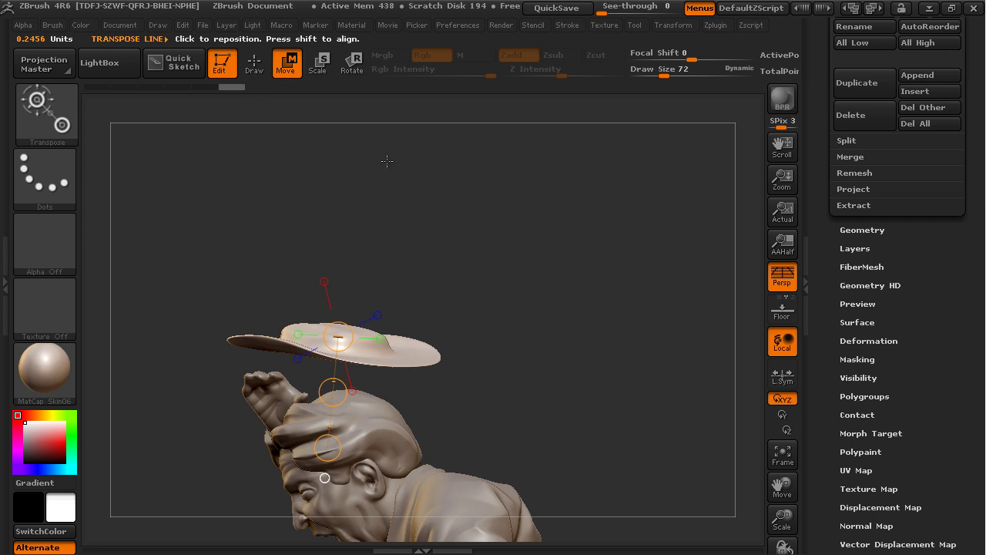
key("ctrl+z")
Step: Try scaling the hat on three axes and on two axes with the Scale tool, undoing each attempt
left_click(319, 60)
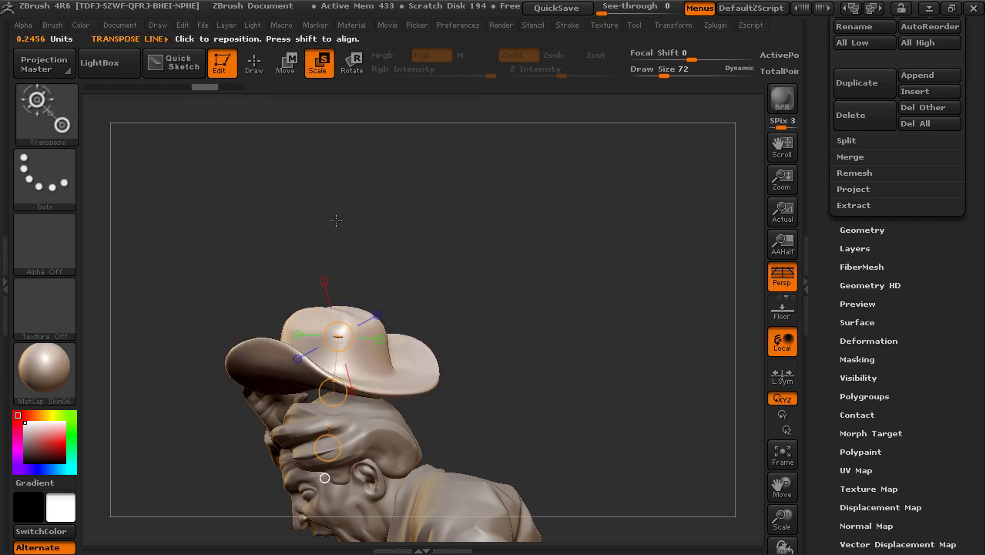
left_click_drag(327, 447, 321, 466)
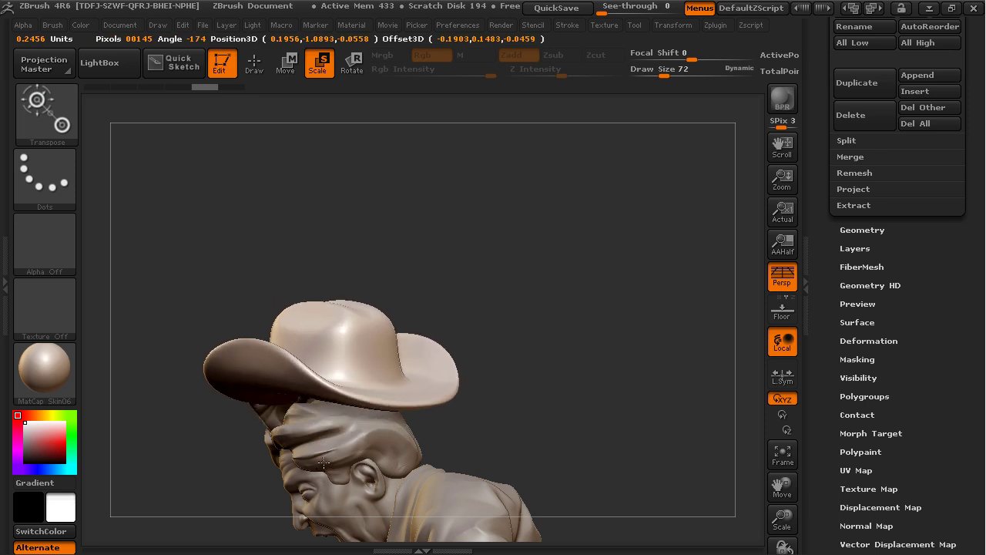
key("ctrl+z")
left_click_drag(331, 391, 335, 361)
key("ctrl+z")
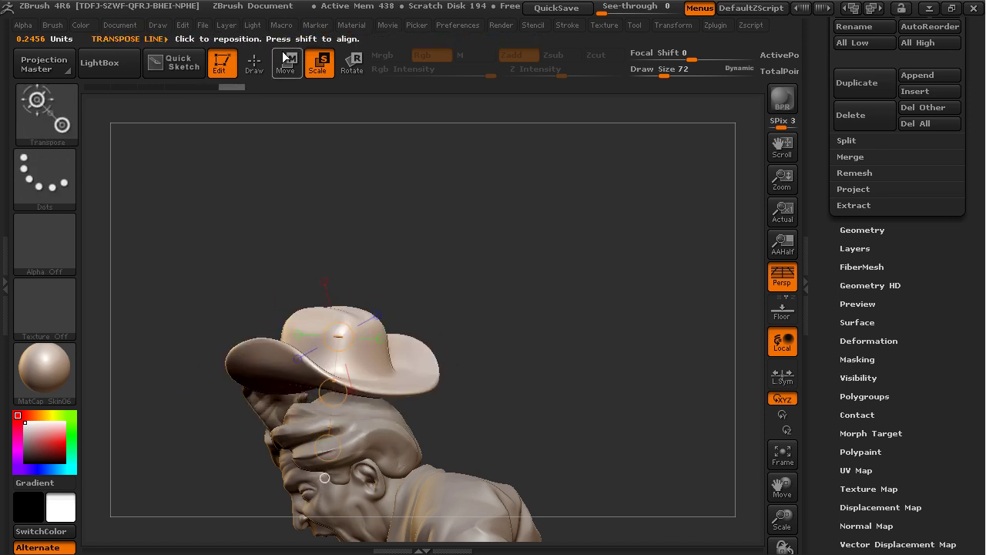
Step: Activate the Move tool and compress the hat's height by stretching it along the existing Transpose line
left_click(285, 62)
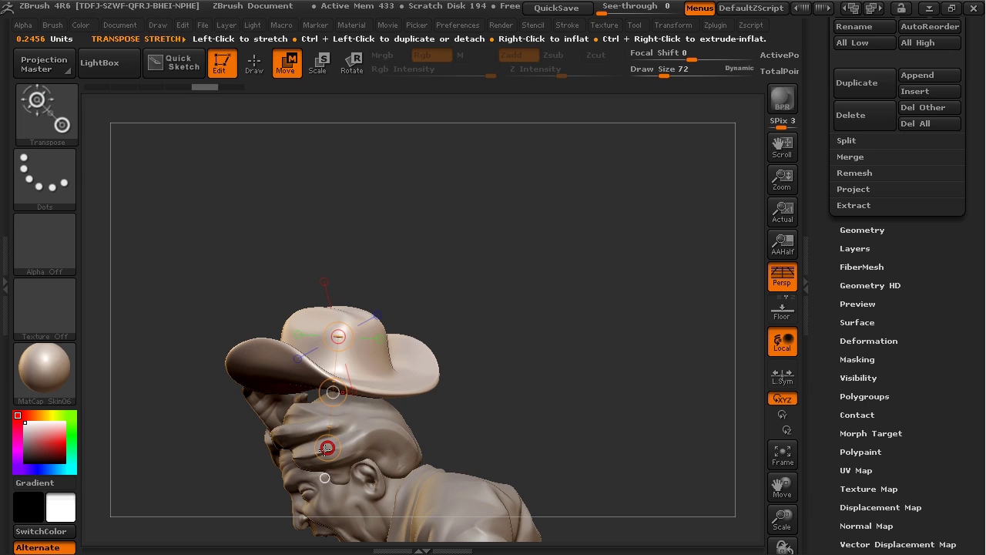
left_click_drag(328, 447, 337, 391)
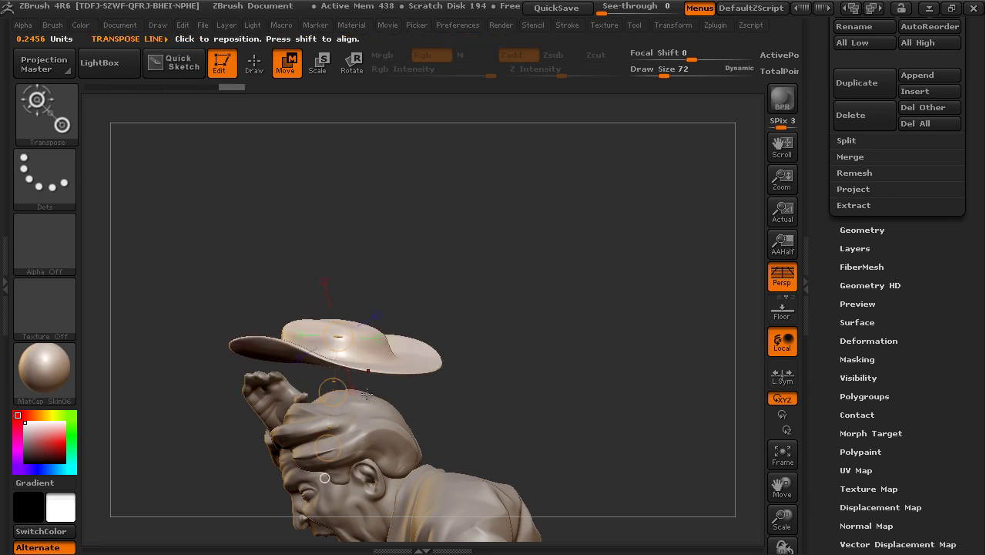